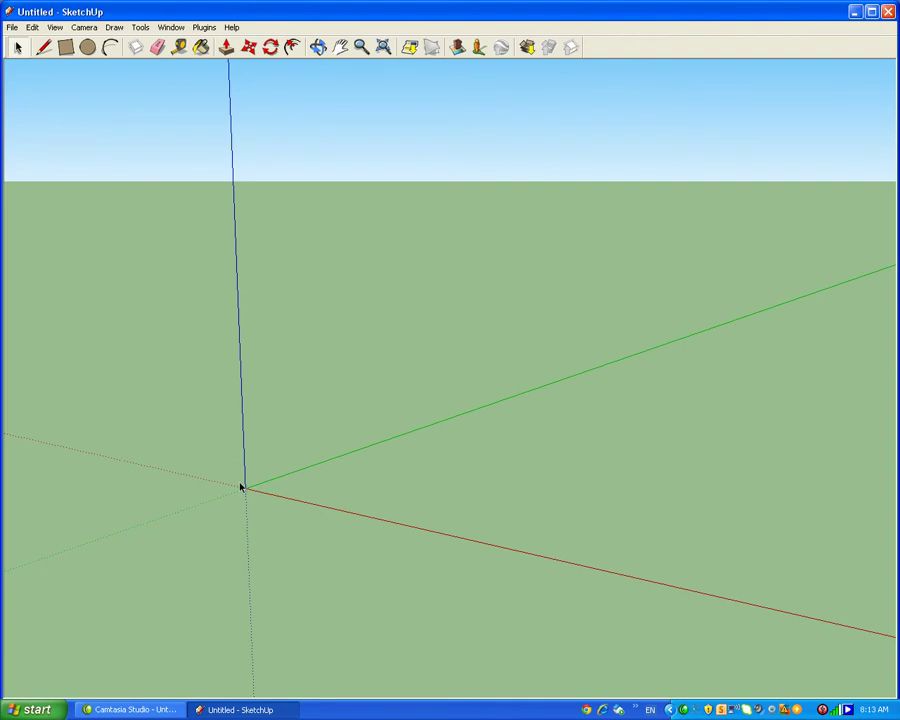
- Open the 3D Warehouse Get Models window from SketchUp's File menu
{"action": "left_click", "coordinate": [11, 27]}
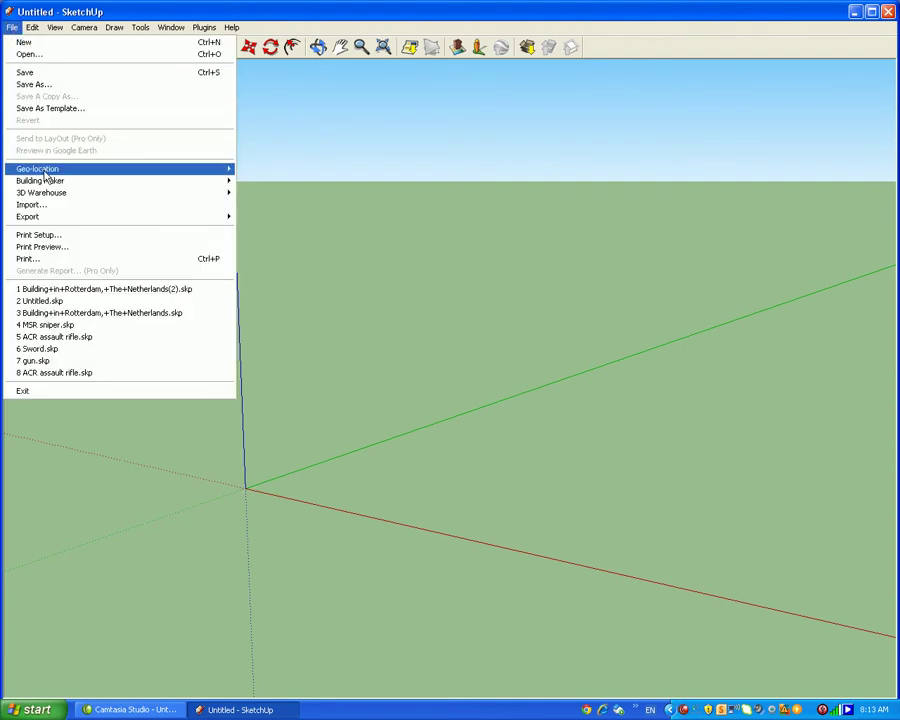
{"action": "mouse_move", "coordinate": [177, 200]}
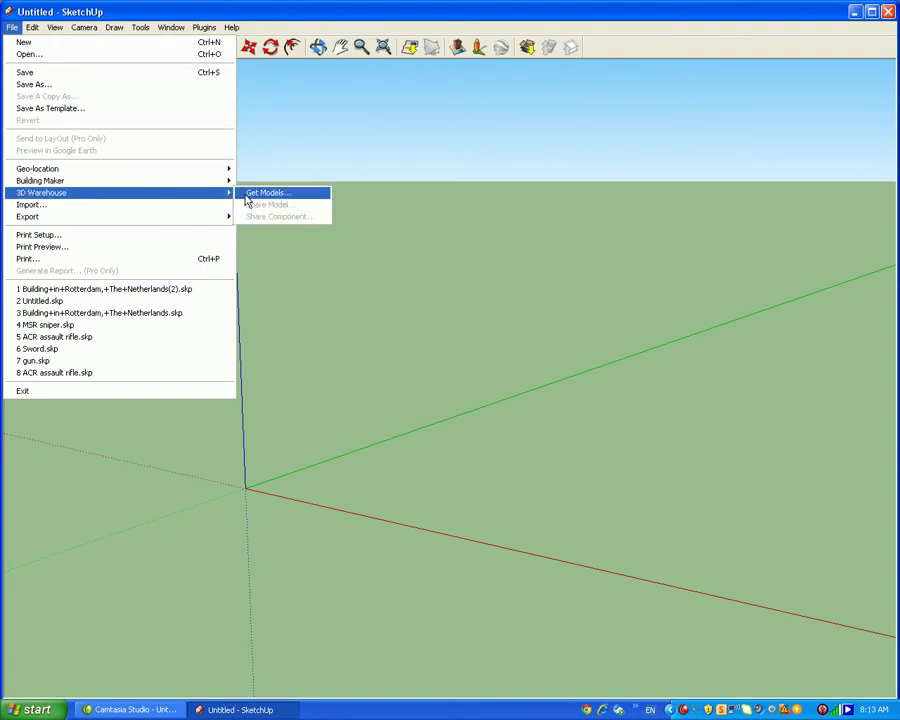
{"action": "left_click", "coordinate": [248, 198]}
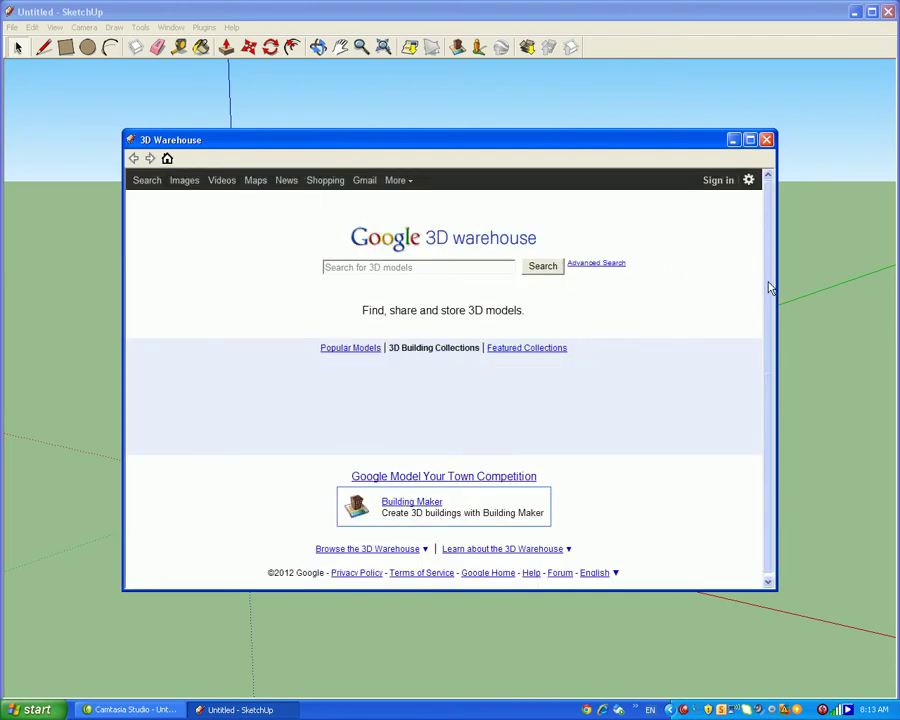
- Search 3D Warehouse for 'handgun' and download the 'Handgun (Please rate, it's my first gun model)' model
{"action": "left_click", "coordinate": [438, 266]}
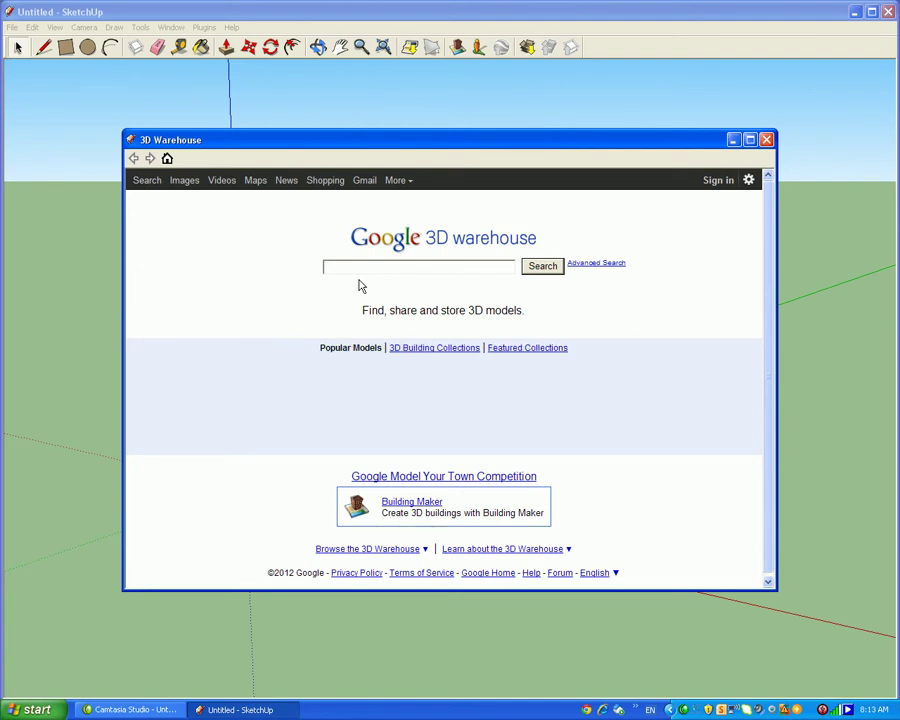
{"action": "type", "text": "handgun"}
{"action": "left_click", "coordinate": [552, 267]}
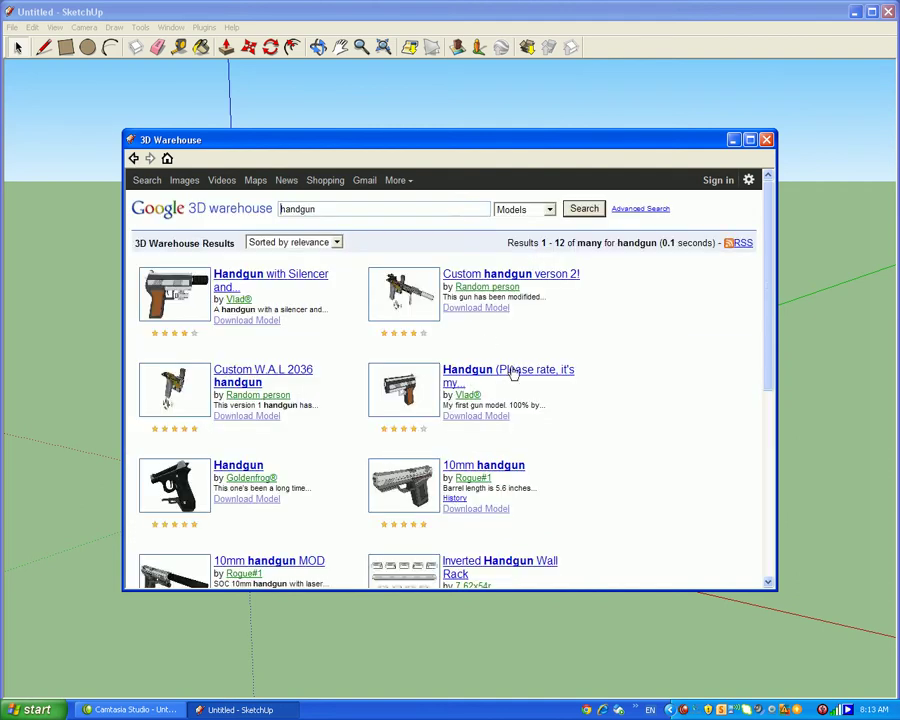
{"action": "left_click", "coordinate": [456, 389]}
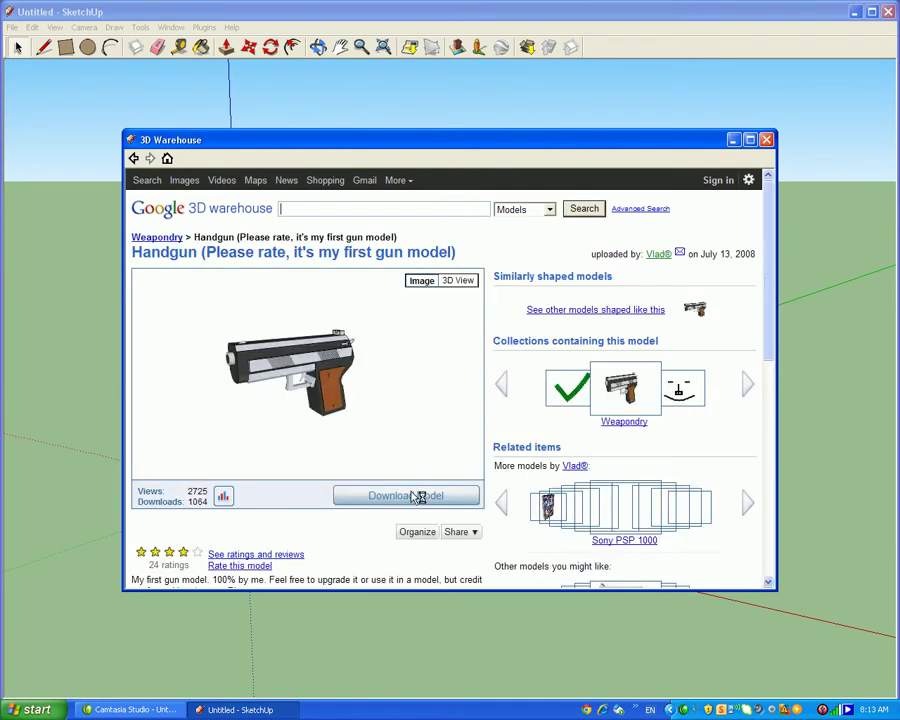
{"action": "left_click", "coordinate": [423, 496]}
- Load the downloaded handgun into the current model and place it at the axis origin
{"action": "left_click", "coordinate": [392, 386]}
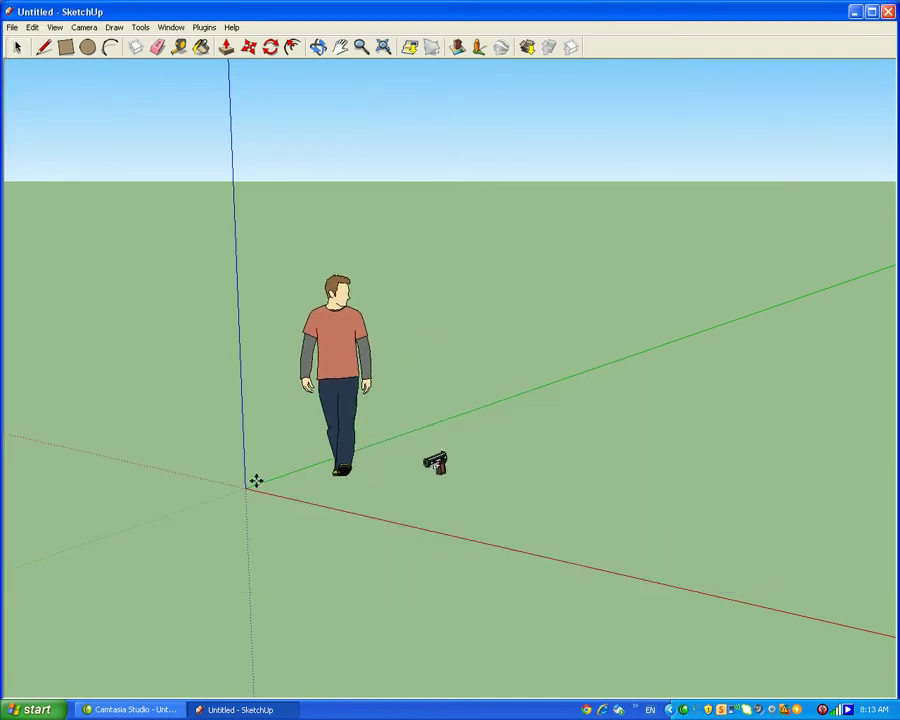
{"action": "left_click", "coordinate": [245, 485]}
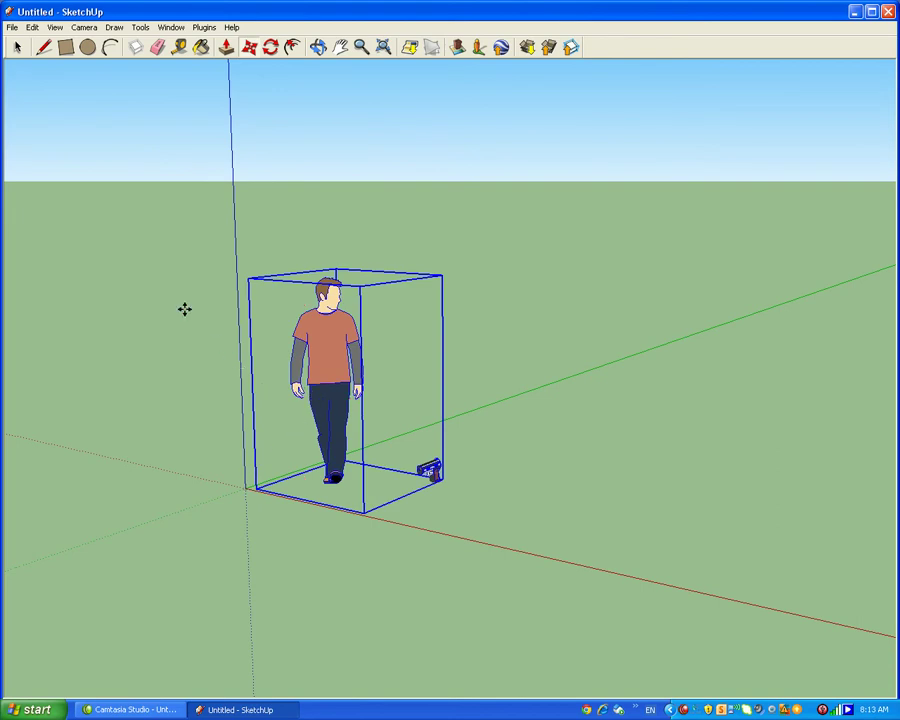
{"action": "left_click", "coordinate": [17, 47]}
{"action": "left_click", "coordinate": [277, 406]}
- Delete the person figure from inside the imported component and exit component editing
{"action": "double_click", "coordinate": [312, 377]}
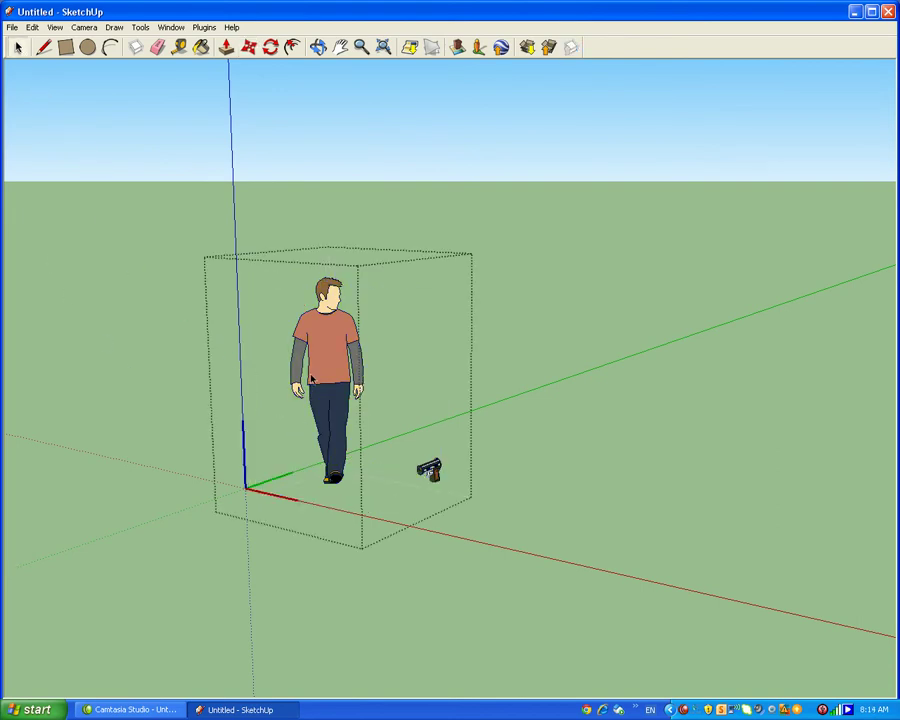
{"action": "left_click", "coordinate": [312, 377]}
{"action": "key", "text": "Delete"}
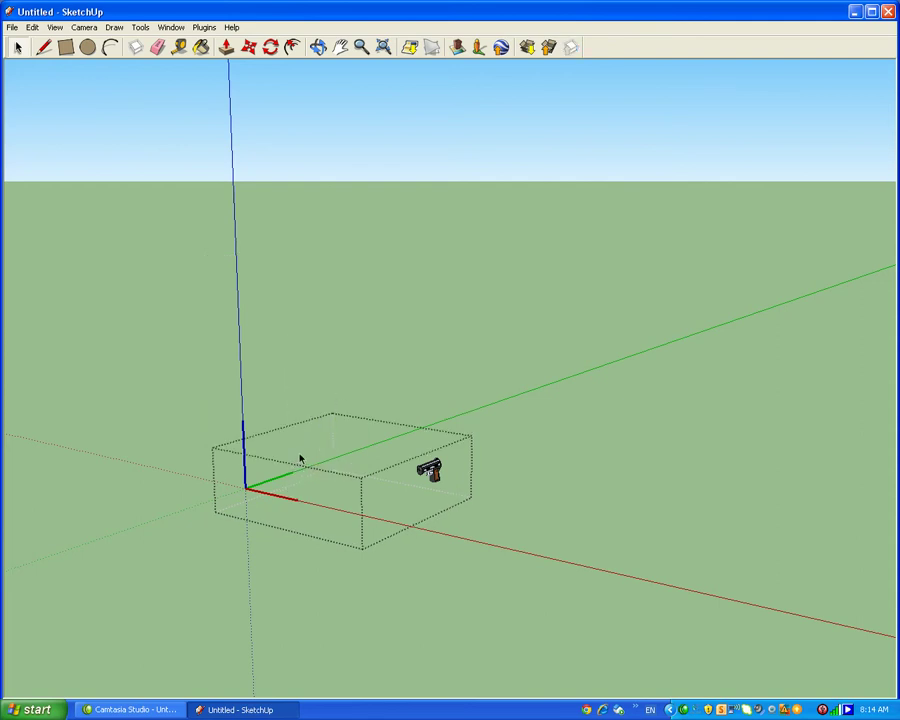
{"action": "scroll", "coordinate": [290, 483], "scroll_direction": "up", "scroll_amount": 8}
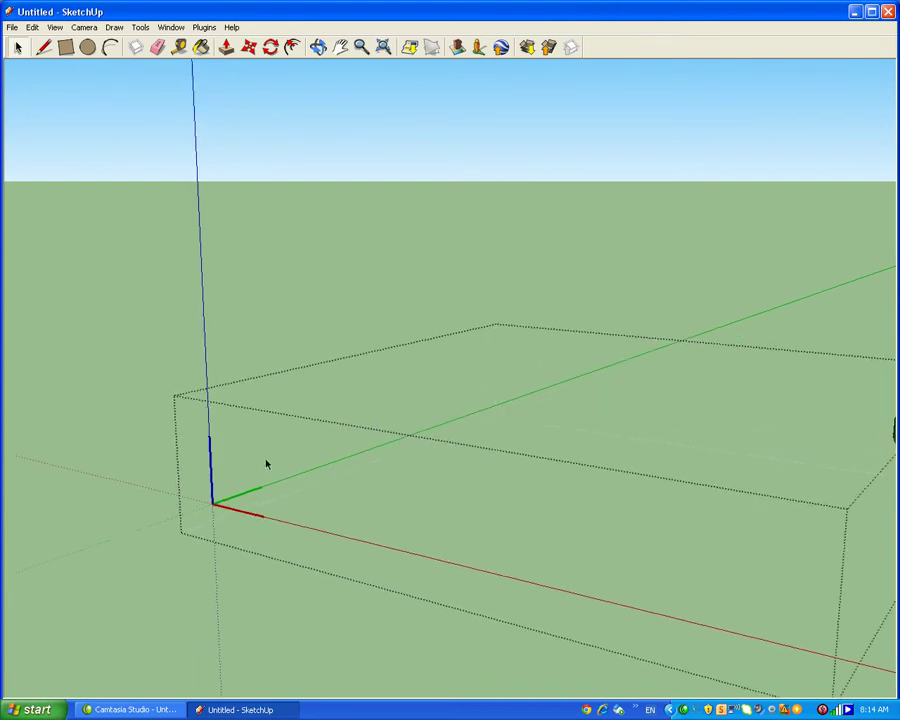
{"action": "scroll", "coordinate": [460, 455], "scroll_direction": "down", "scroll_amount": 4}
{"action": "left_click", "coordinate": [311, 298]}
{"action": "left_click", "coordinate": [670, 438]}
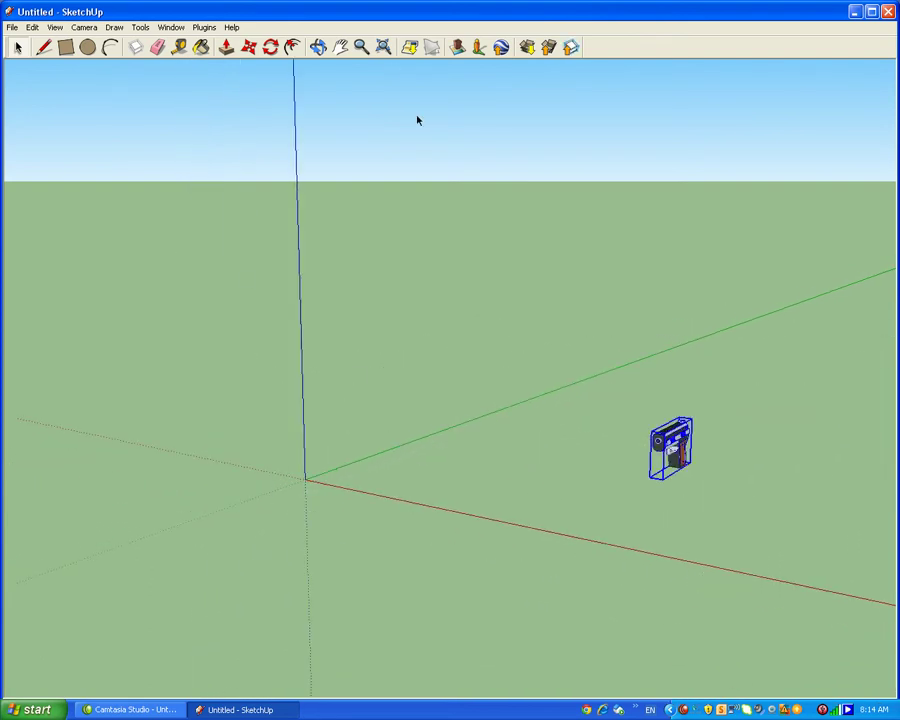
- Move the handgun component from the ground to the axis origin, then deselect it
{"action": "left_click", "coordinate": [246, 49]}
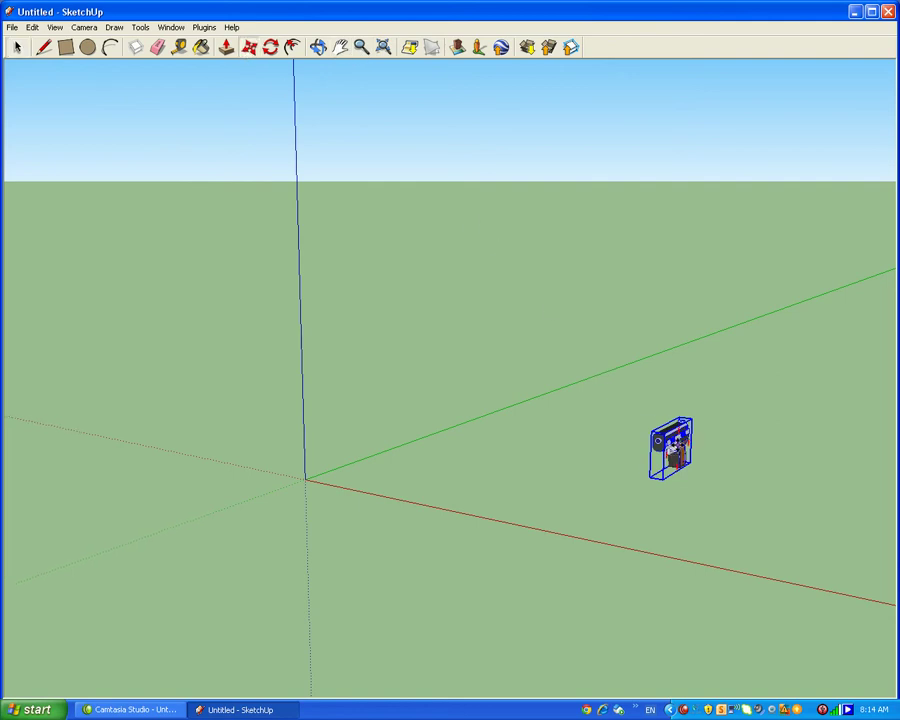
{"action": "left_click", "coordinate": [678, 450]}
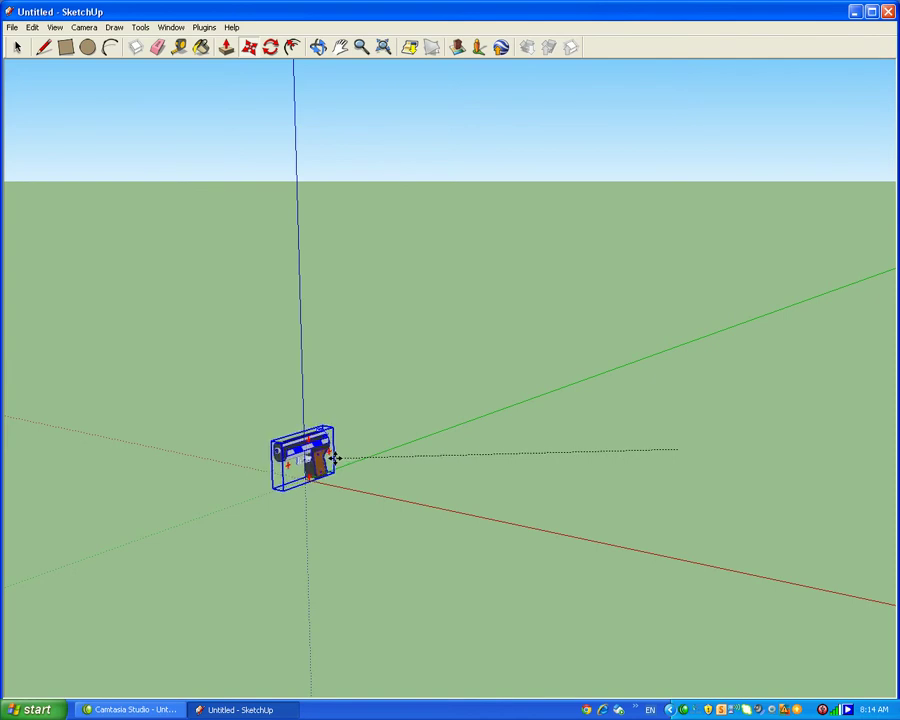
{"action": "left_click", "coordinate": [334, 458]}
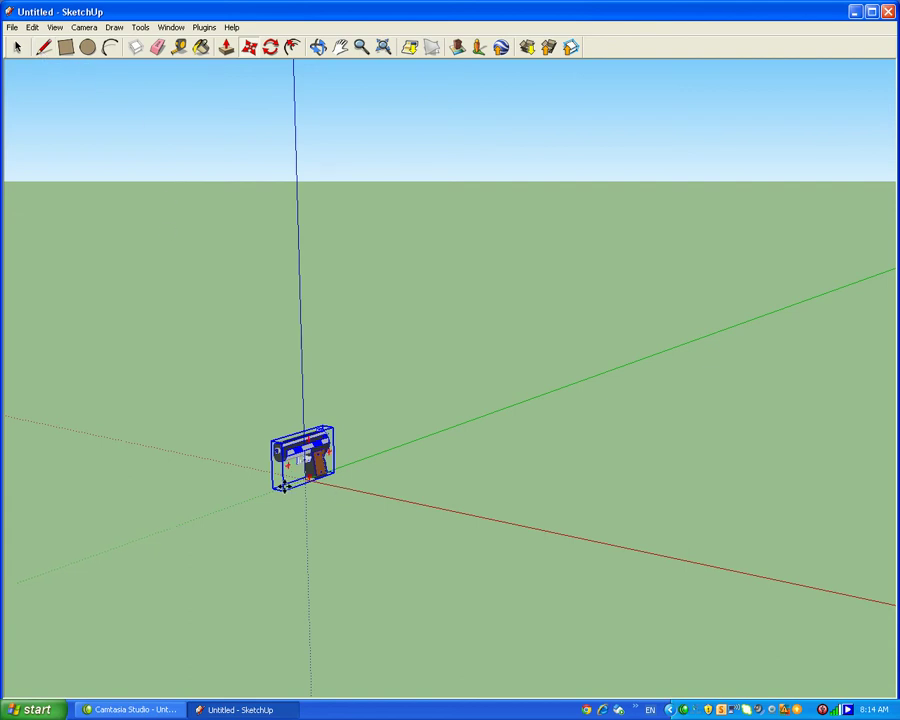
{"action": "left_click", "coordinate": [16, 49]}
{"action": "left_click", "coordinate": [360, 451]}
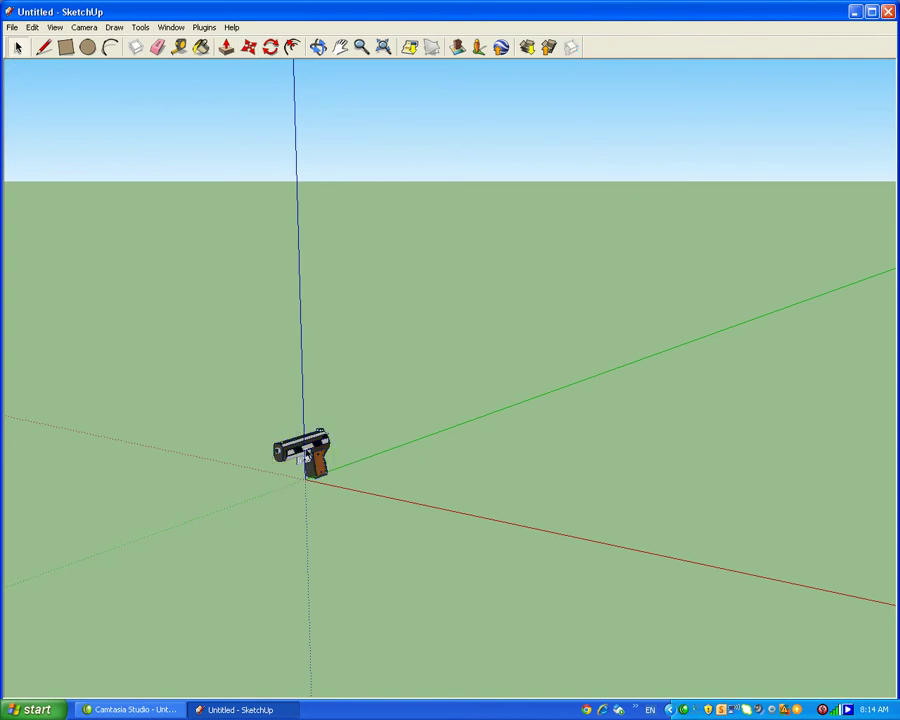
- Flip the handgun along Component's Green using its right-click Flip Along menu
{"action": "left_click", "coordinate": [307, 455]}
{"action": "right_click", "coordinate": [309, 454]}
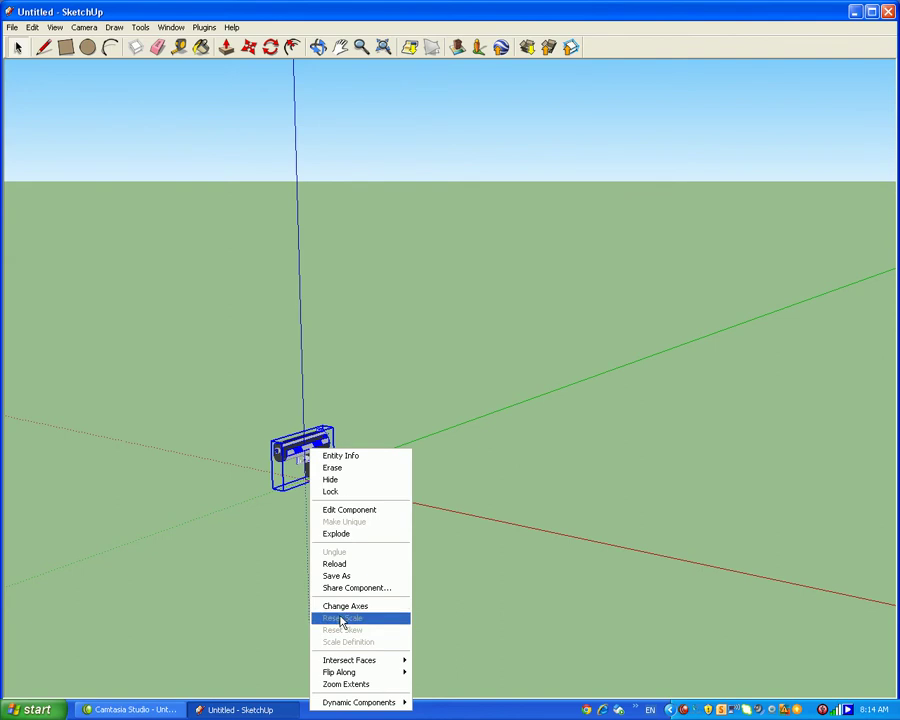
{"action": "mouse_move", "coordinate": [366, 677]}
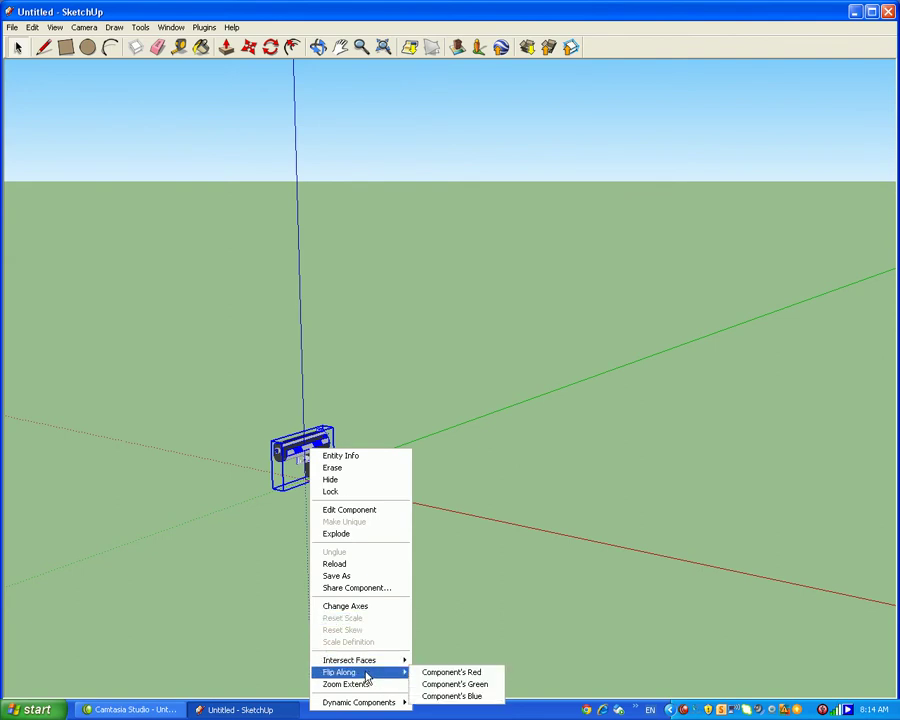
{"action": "left_click", "coordinate": [459, 686]}
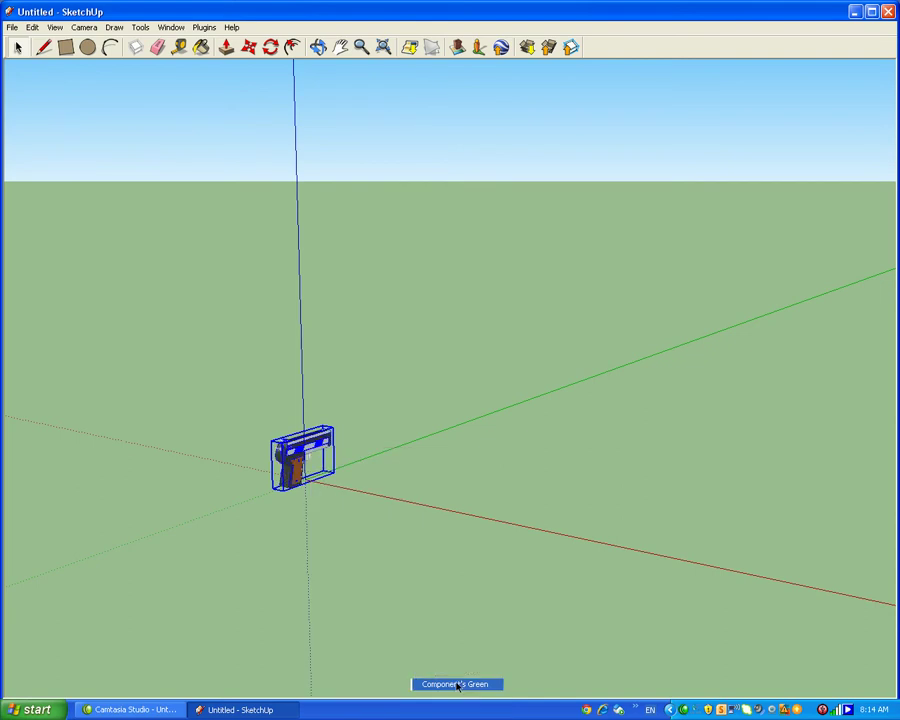
{"action": "left_click", "coordinate": [425, 560]}
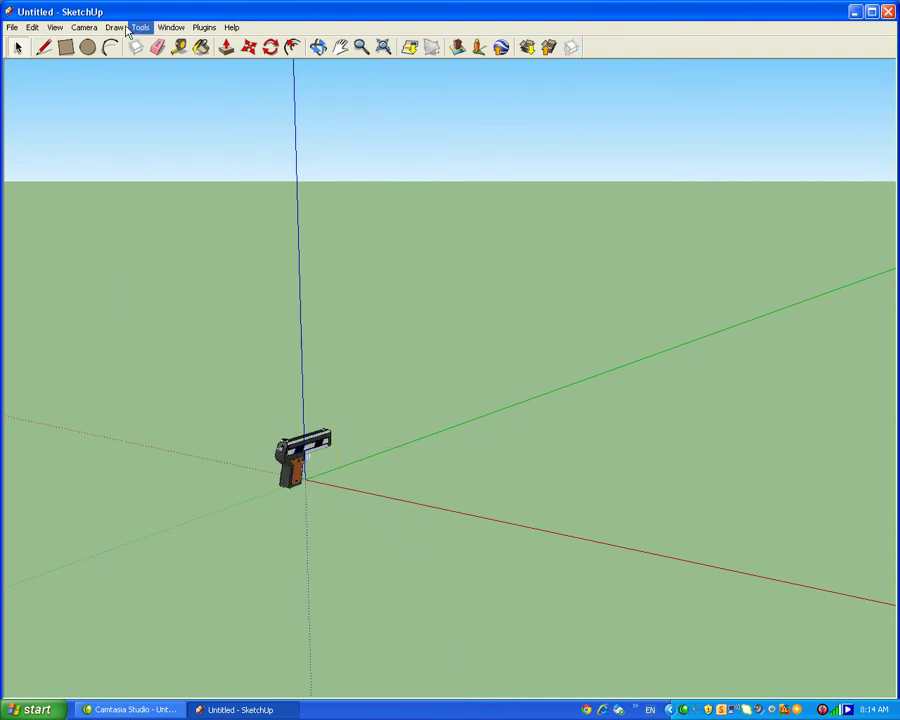
- Orbit the view to look straight at the handgun's front down the green axis
{"action": "left_click", "coordinate": [320, 46]}
{"action": "left_click_drag", "start_coordinate": [259, 500], "coordinate": [691, 436]}
{"action": "left_click_drag", "start_coordinate": [448, 516], "coordinate": [758, 363]}
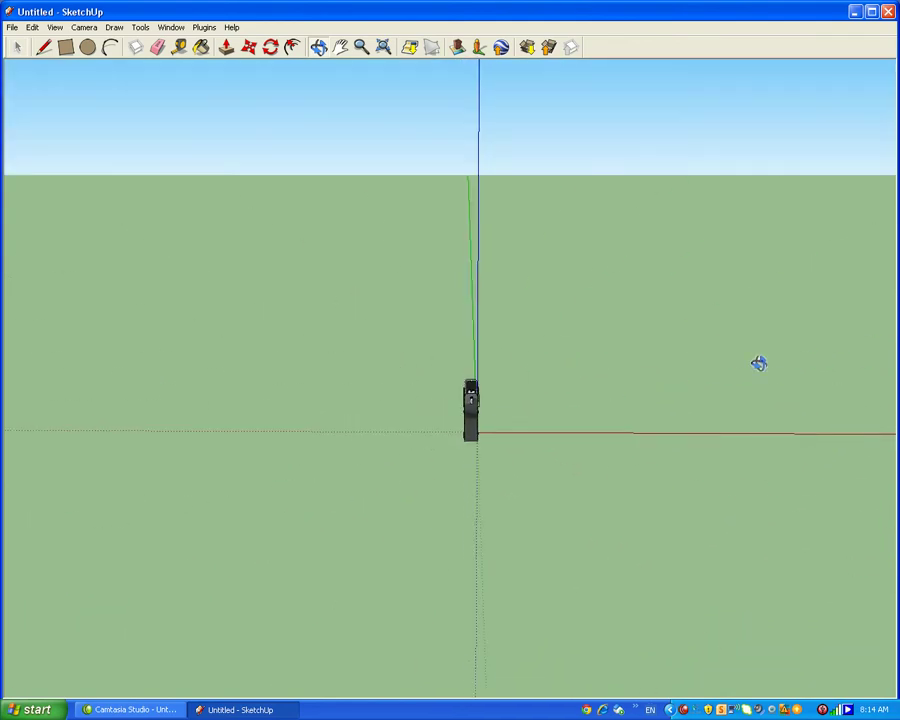
- Show the 3D Rad export submenu under Plugins
{"action": "left_click", "coordinate": [205, 28]}
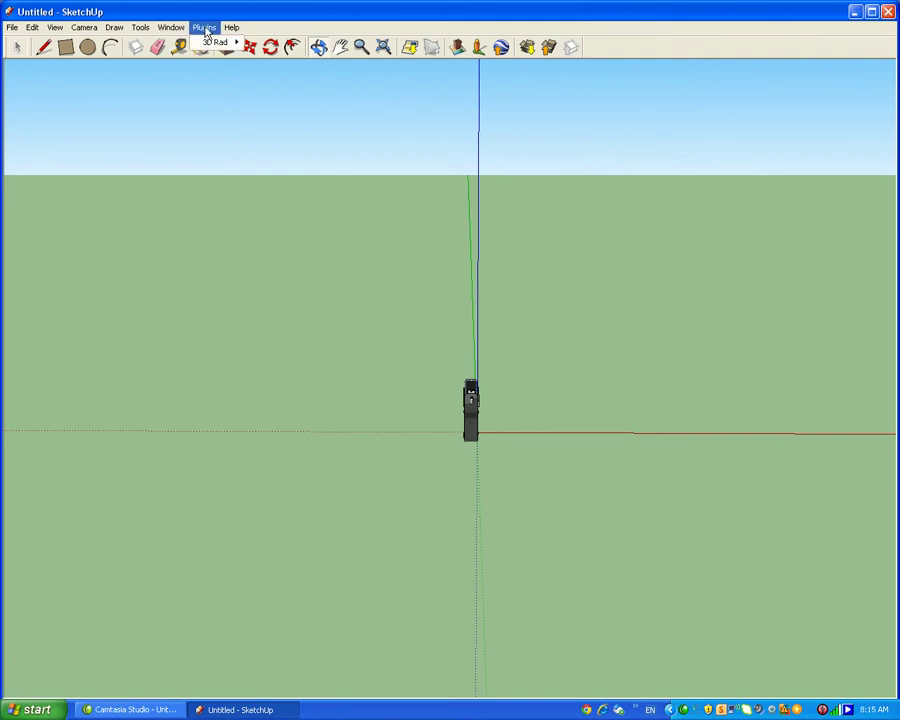
{"action": "mouse_move", "coordinate": [205, 46]}
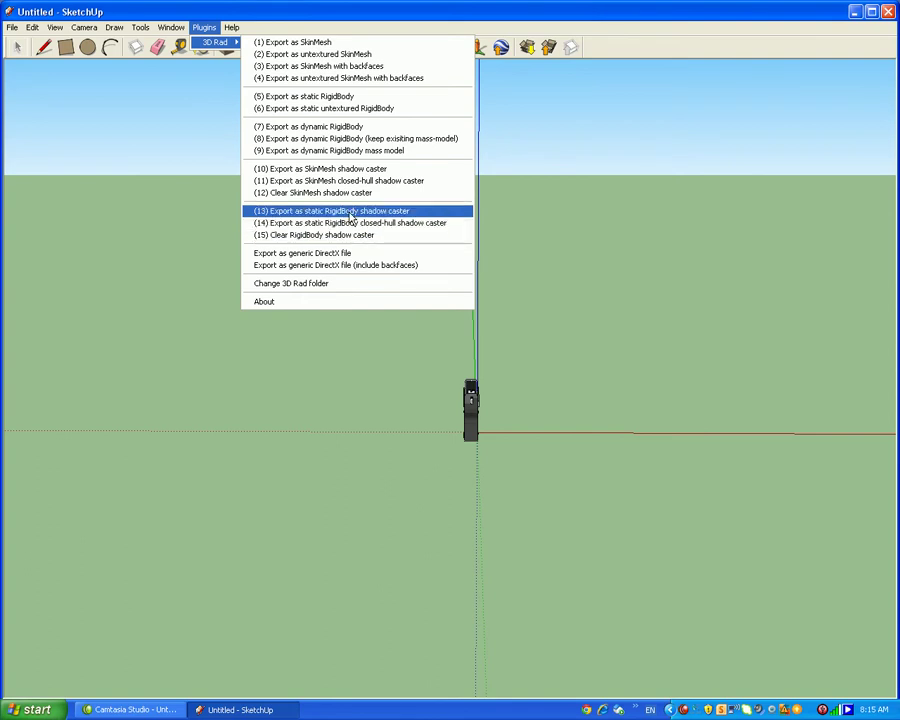
- Export the model as a SkinMesh with backfaces named 'handgun' in the index folder
{"action": "left_click", "coordinate": [323, 66]}
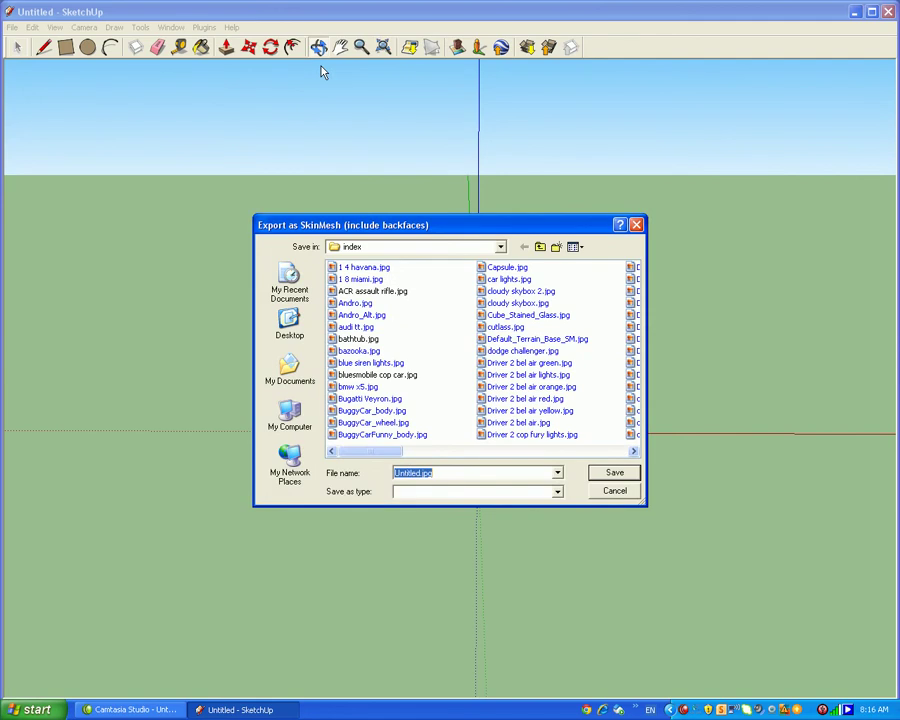
{"action": "left_click", "coordinate": [500, 250]}
{"action": "left_click", "coordinate": [500, 248]}
{"action": "left_click", "coordinate": [499, 249]}
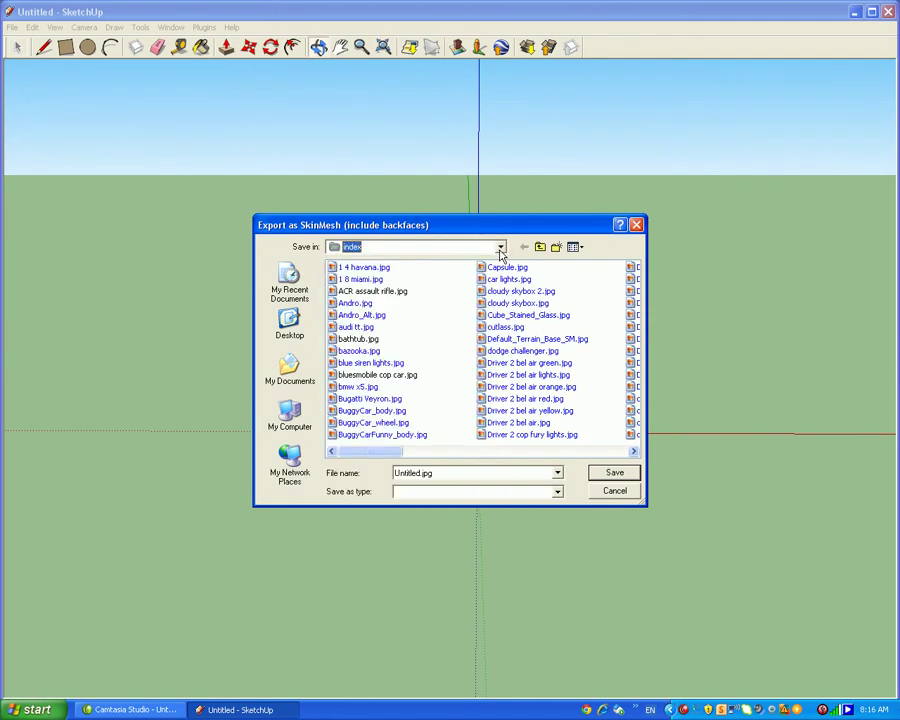
{"action": "left_click", "coordinate": [430, 479]}
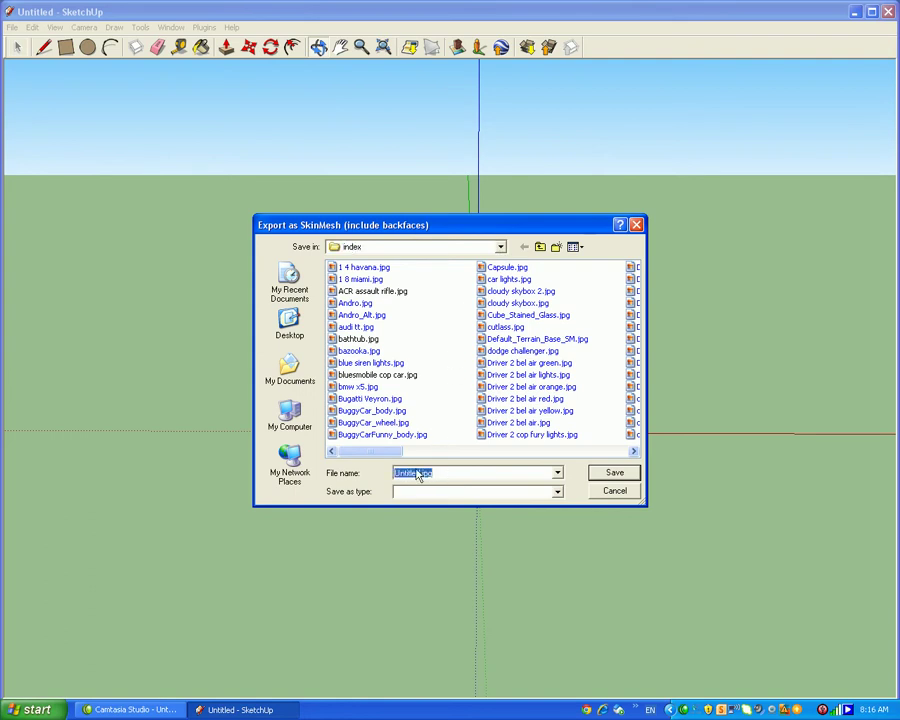
{"action": "key", "text": "BackSpace"}
{"action": "left_click_drag", "start_coordinate": [394, 452], "coordinate": [549, 450]}
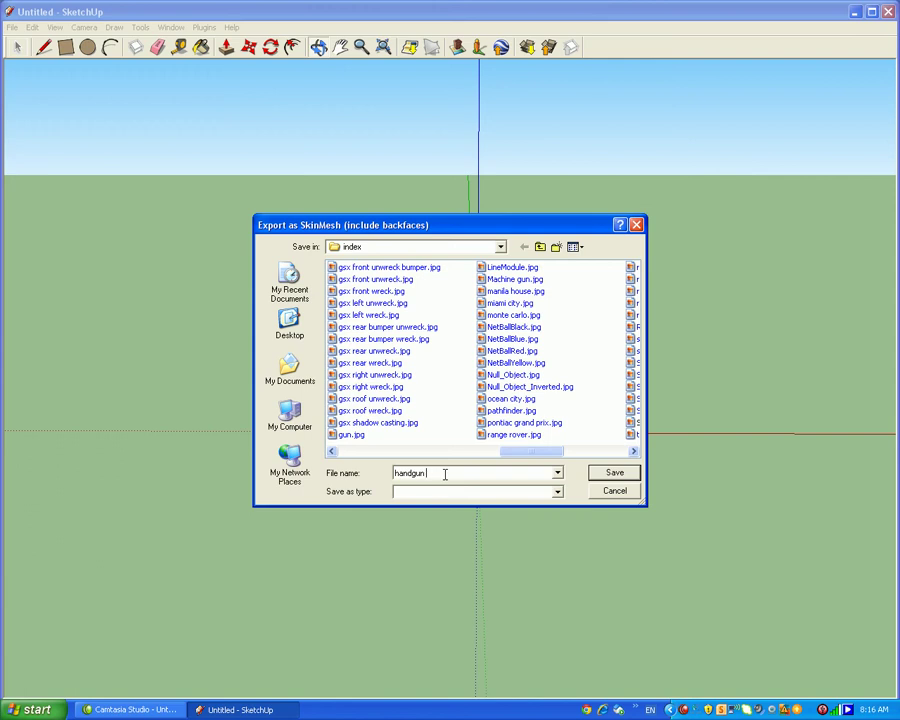
{"action": "left_click", "coordinate": [617, 475]}
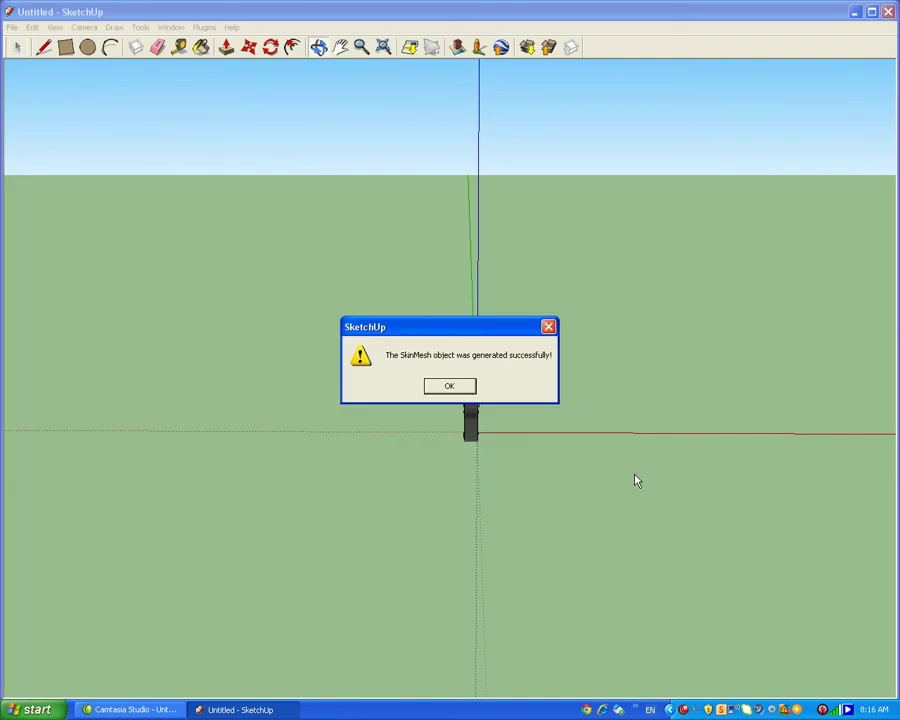
- Dismiss the export message, quit SketchUp without saving, and select the 3D Rad shortcut
{"action": "left_click", "coordinate": [449, 386]}
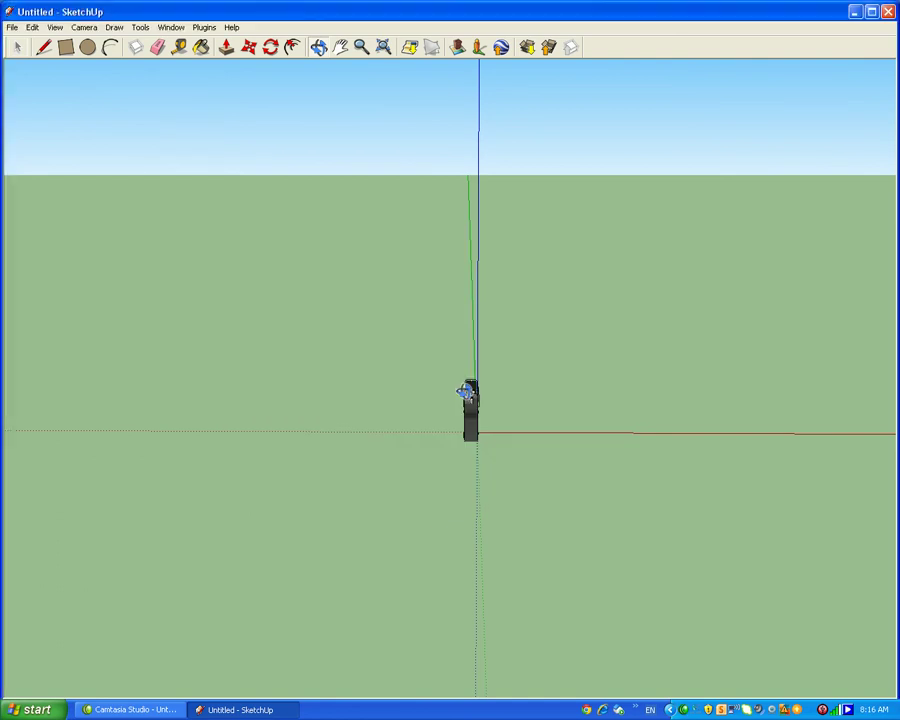
{"action": "mouse_move", "coordinate": [367, 400]}
{"action": "left_mouse_down"}
{"action": "mouse_move", "coordinate": [552, 412]}
{"action": "mouse_move", "coordinate": [366, 408]}
{"action": "mouse_move", "coordinate": [380, 395]}
{"action": "left_mouse_up"}
{"action": "left_click", "coordinate": [888, 11]}
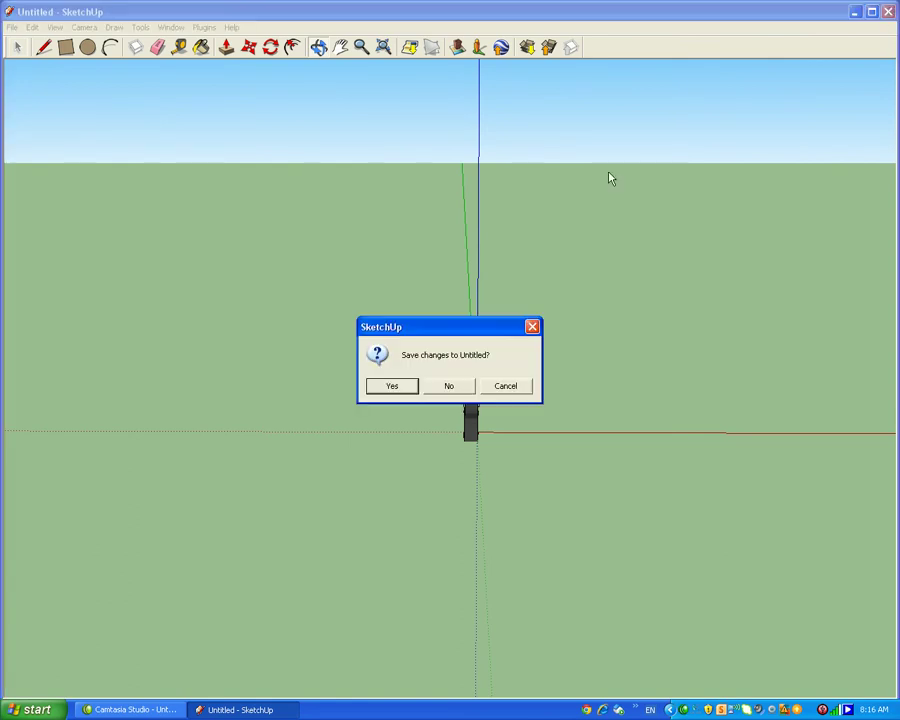
{"action": "left_click", "coordinate": [449, 386]}
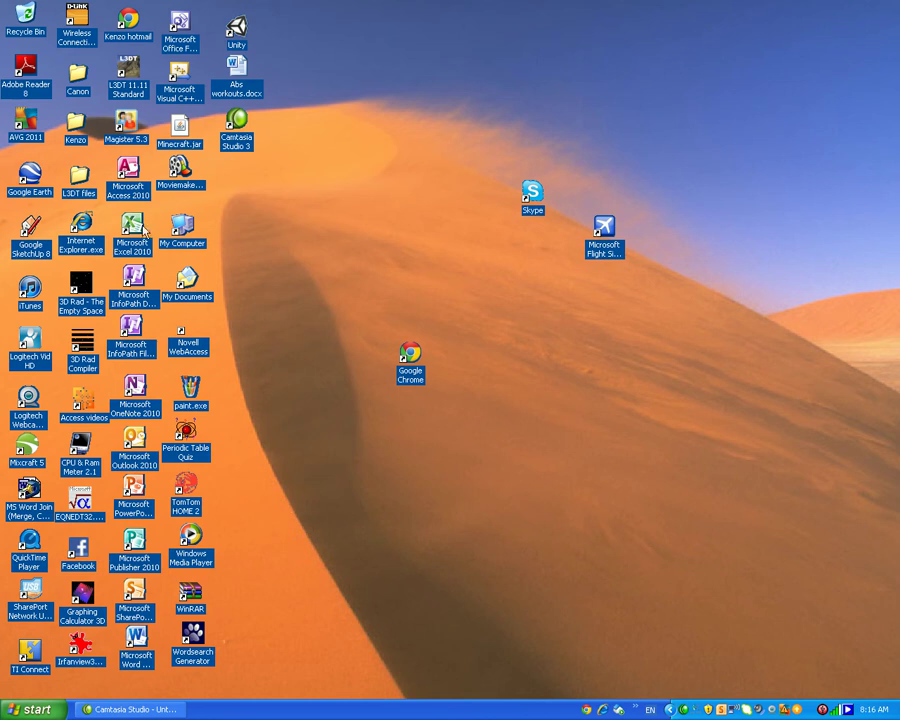
{"action": "left_click", "coordinate": [87, 281]}
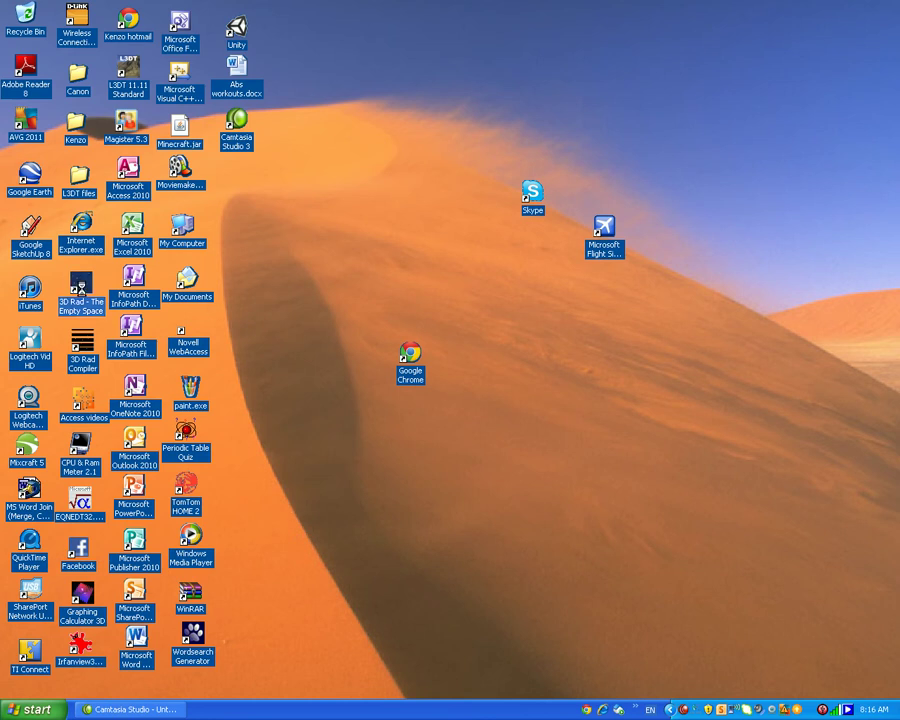
- Launch 3D Rad, add a SkinMesh object via Object > Add, and open its properties
{"action": "double_click", "coordinate": [84, 290]}
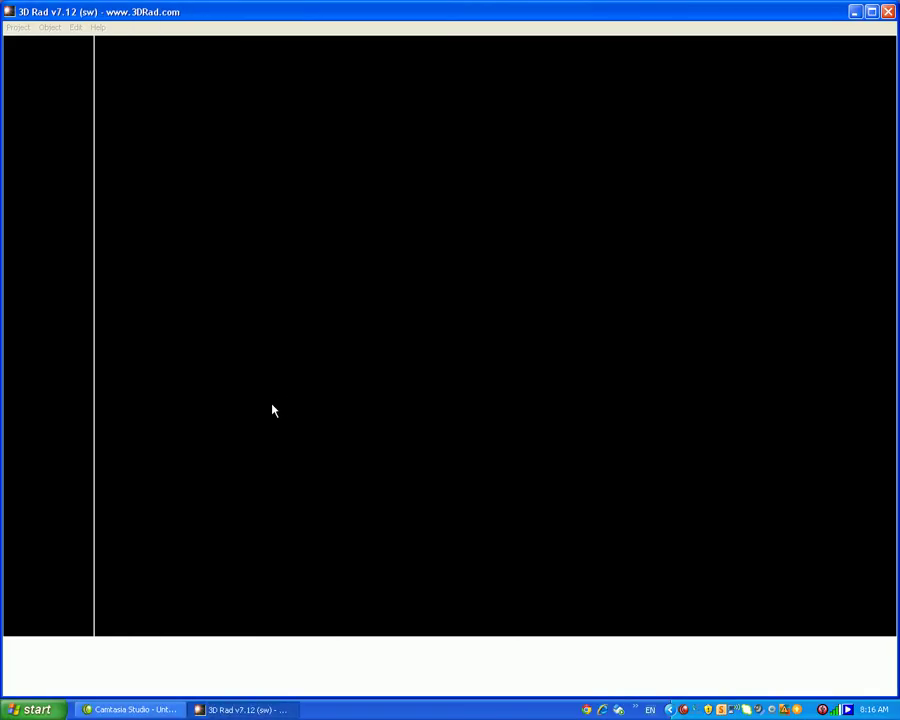
{"action": "left_click", "coordinate": [49, 27]}
{"action": "left_click", "coordinate": [55, 42]}
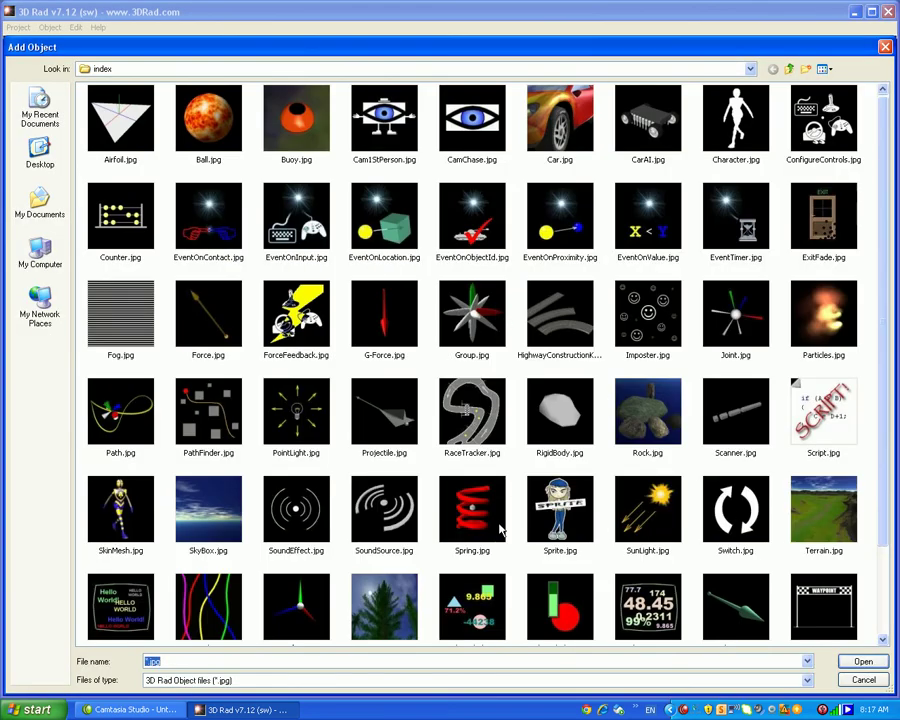
{"action": "double_click", "coordinate": [155, 512]}
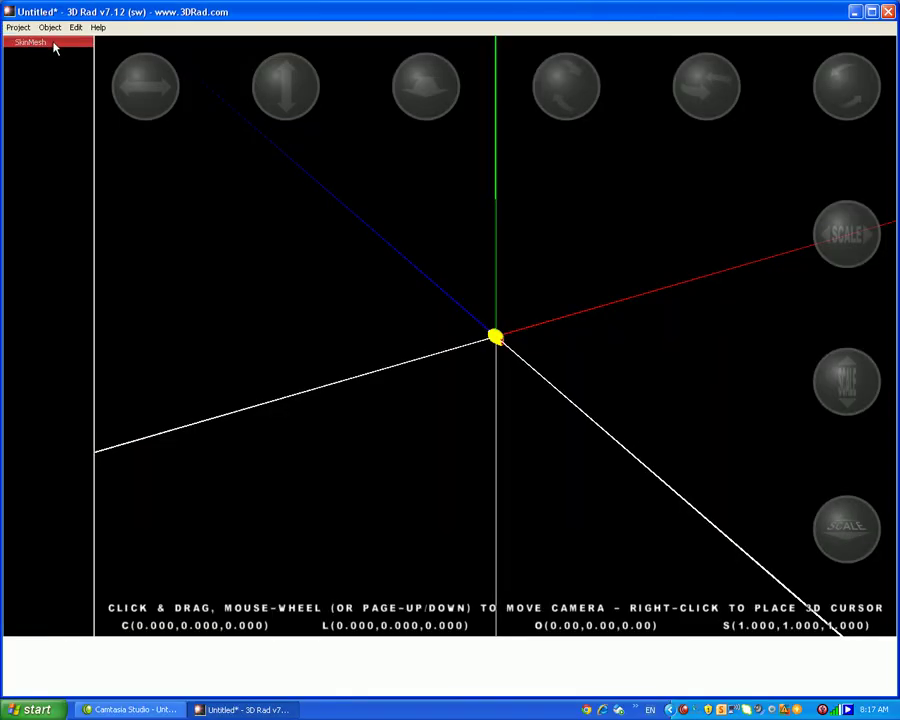
{"action": "double_click", "coordinate": [57, 43]}
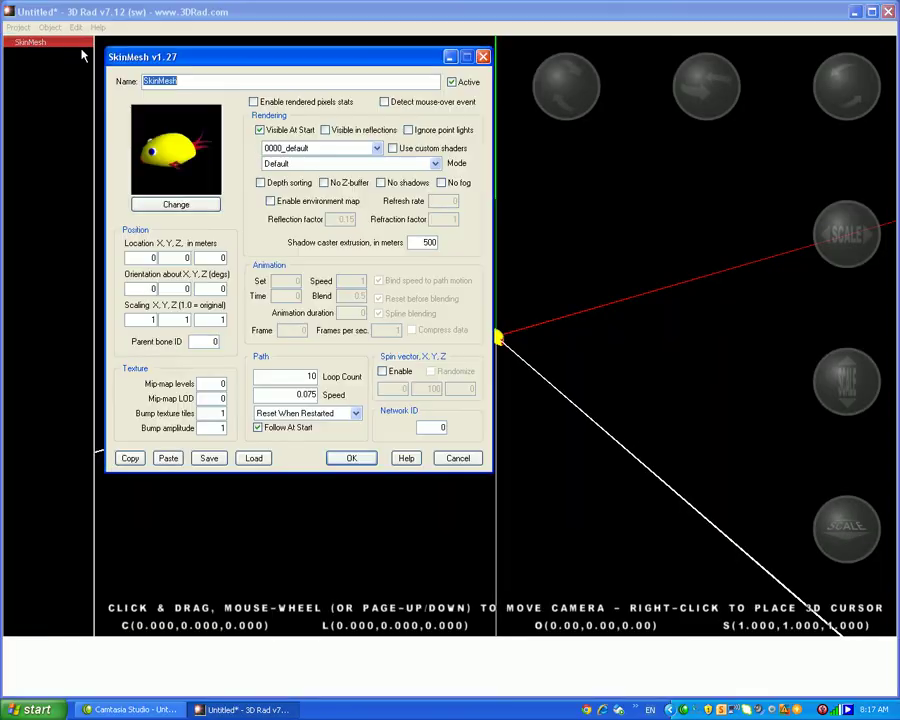
- Swap the SkinMesh's default fish mesh for gun.jpg and confirm the settings
{"action": "left_click", "coordinate": [175, 205]}
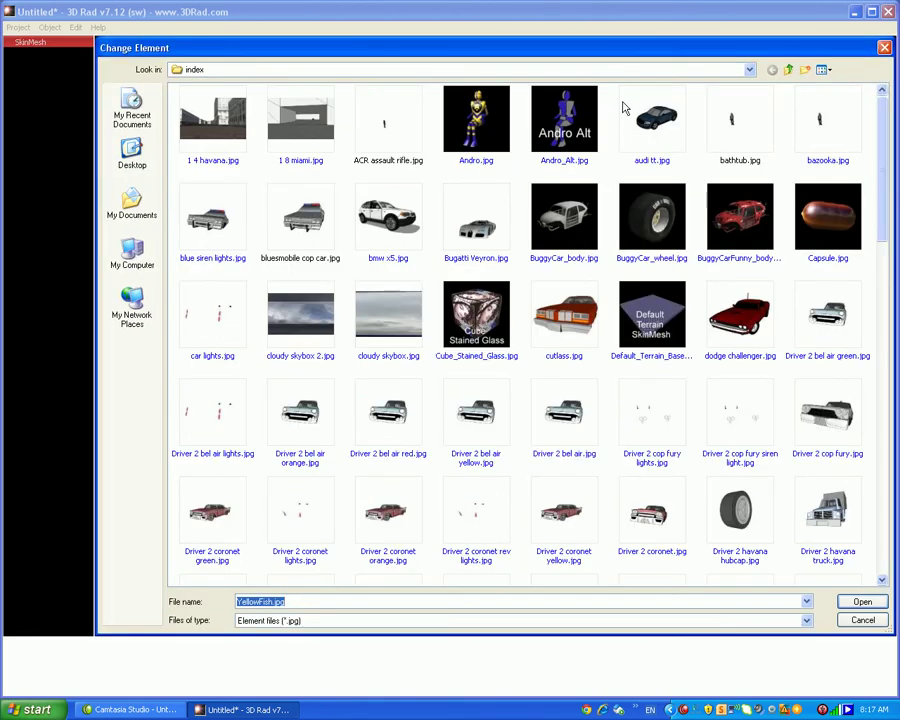
{"action": "left_click_drag", "start_coordinate": [884, 165], "coordinate": [888, 421]}
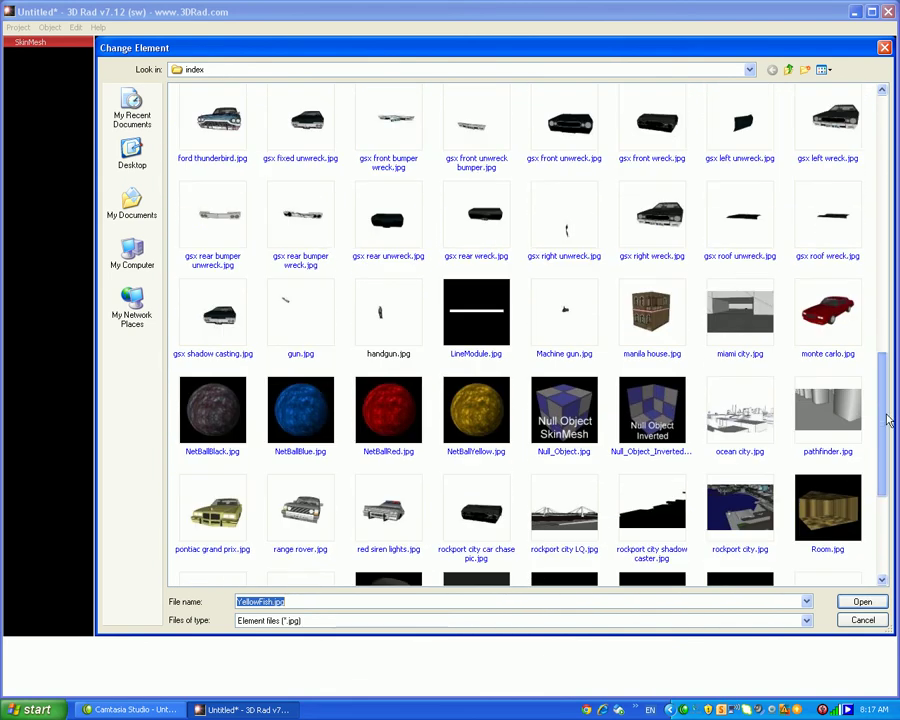
{"action": "double_click", "coordinate": [305, 297]}
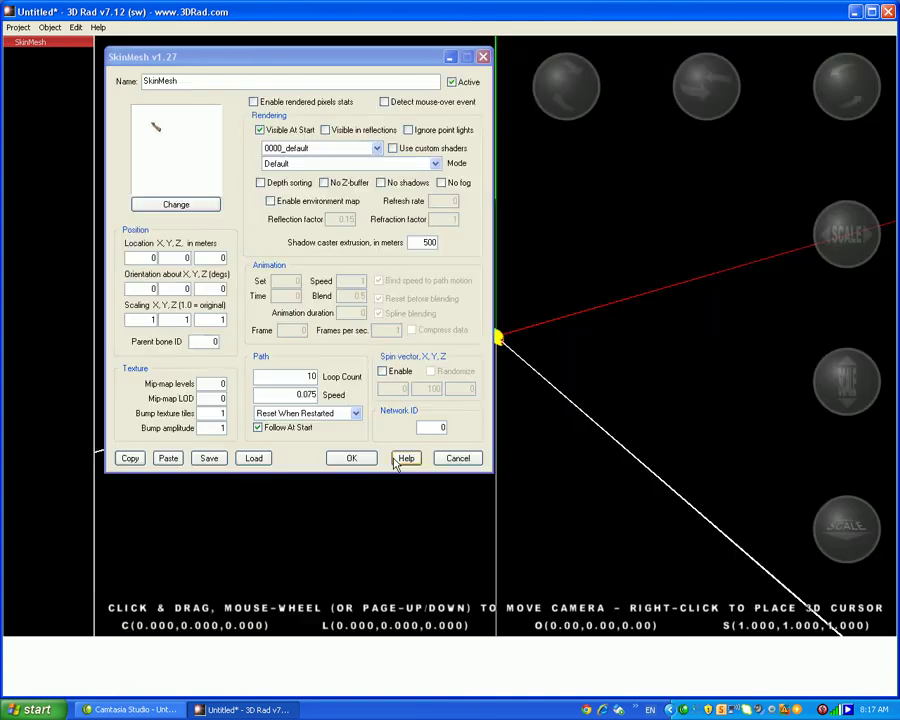
{"action": "left_click", "coordinate": [366, 463]}
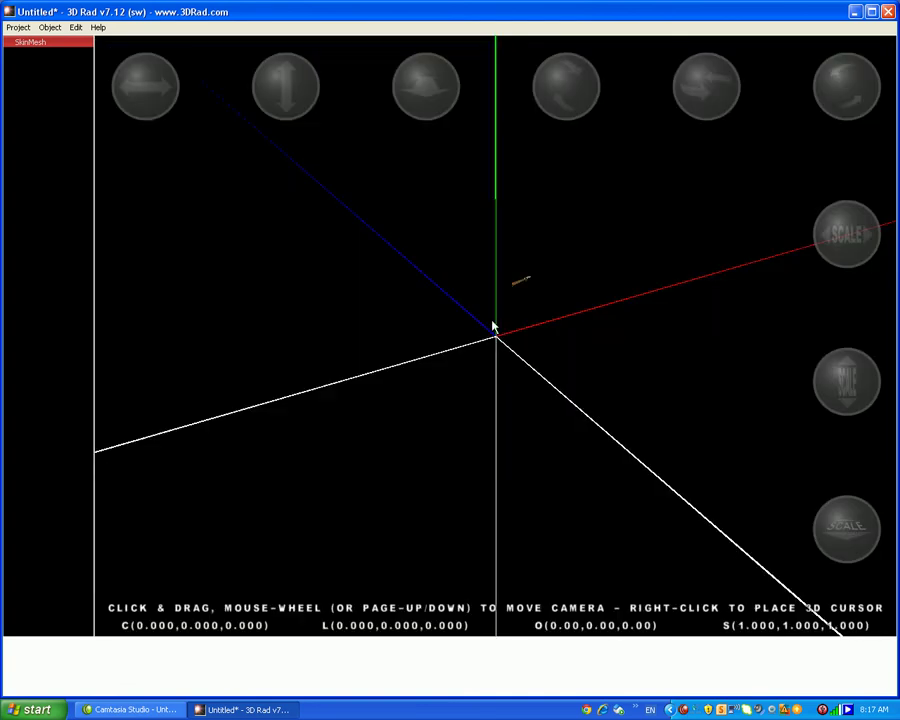
- Orbit and zoom the viewport out to see the gun floating above the axes origin
{"action": "left_click_drag", "start_coordinate": [532, 305], "coordinate": [498, 315]}
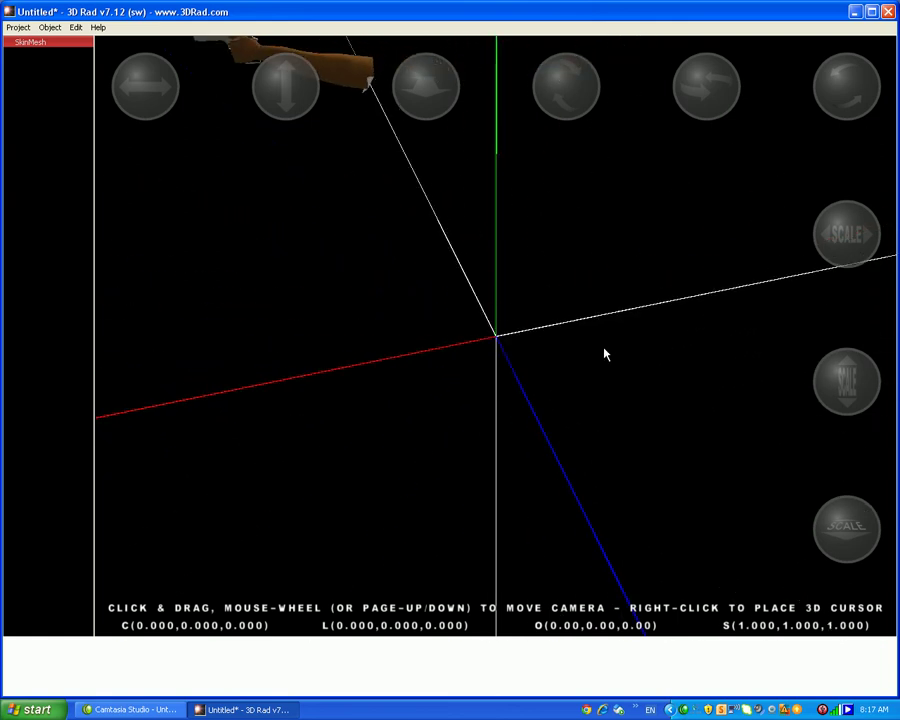
{"action": "scroll", "coordinate": [458, 325], "scroll_direction": "down", "scroll_amount": 5}
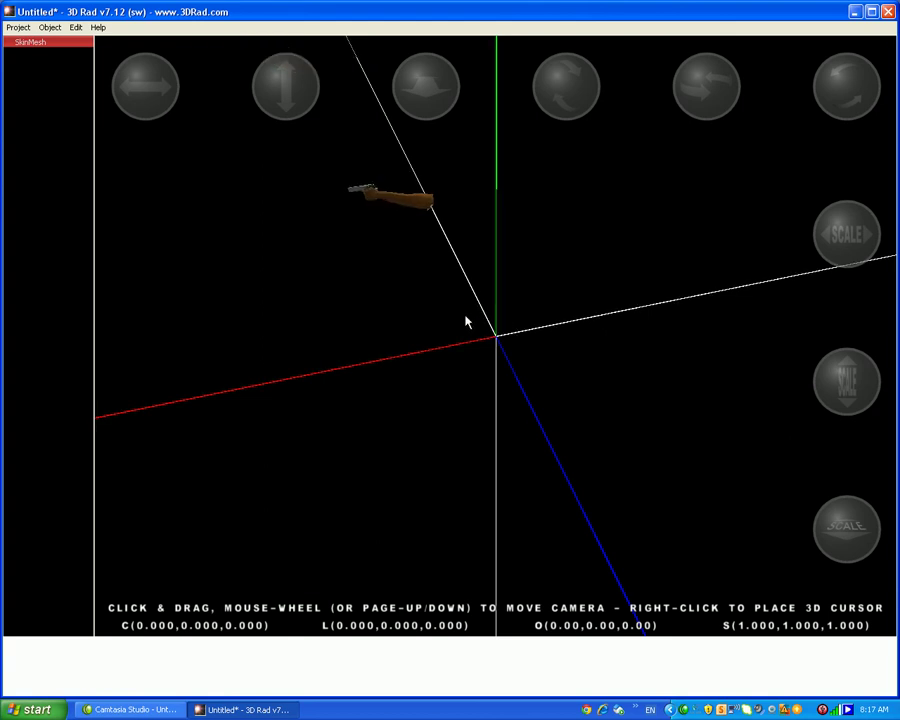